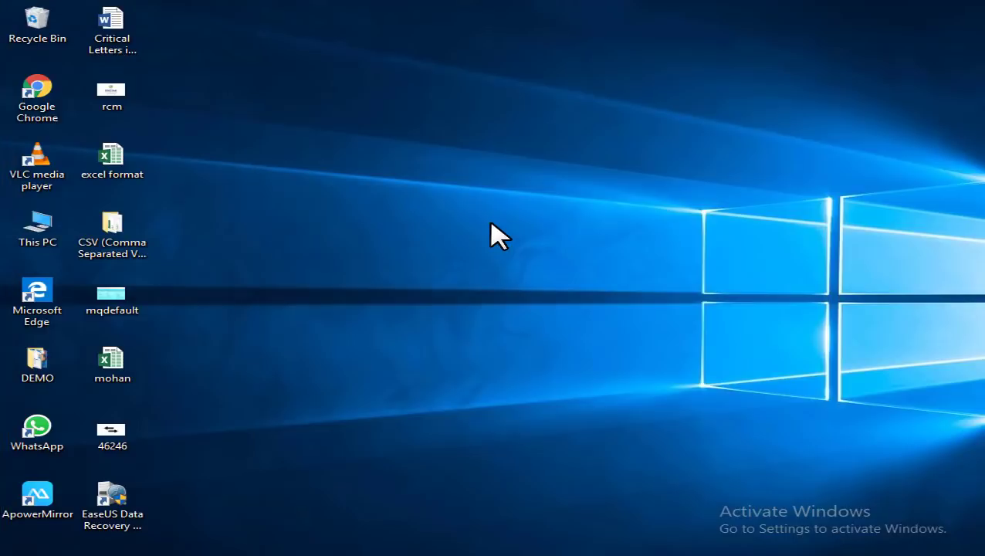
# Resize the desktop icons back and forth between small, medium and large, finishing at the medium size
pyautogui.scroll(2, 498, 236)
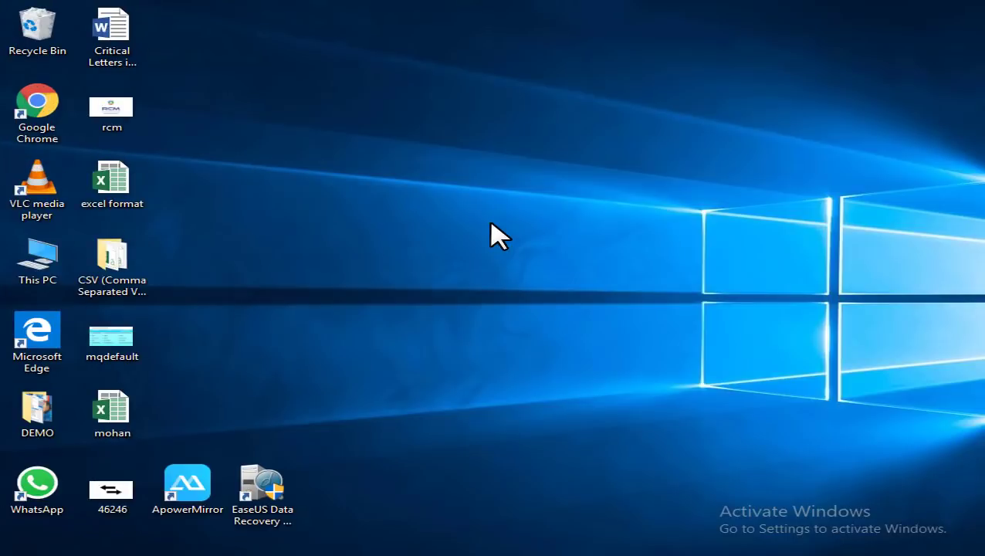
pyautogui.scroll(-2, 498, 235)
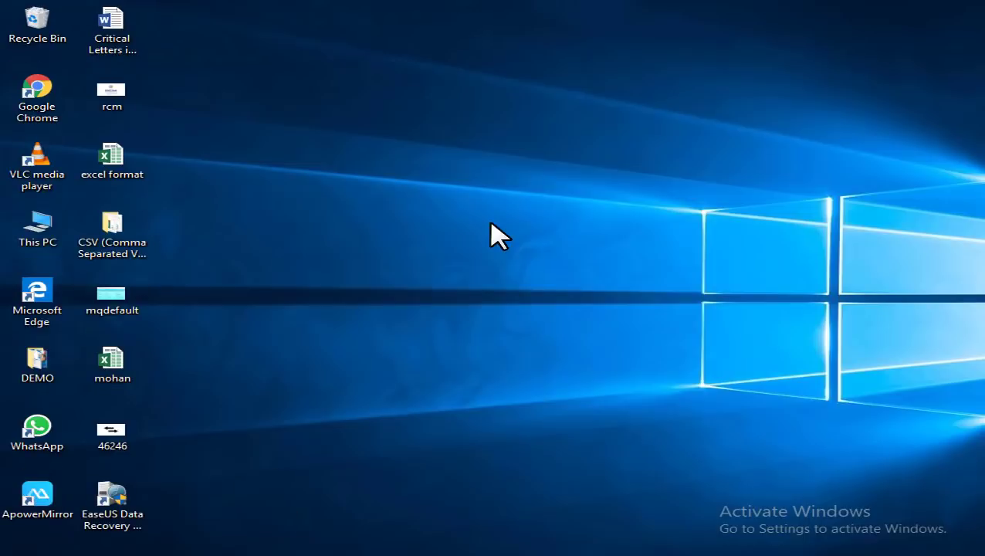
pyautogui.scroll(3, 498, 236)
pyautogui.scroll(-2, 498, 235)
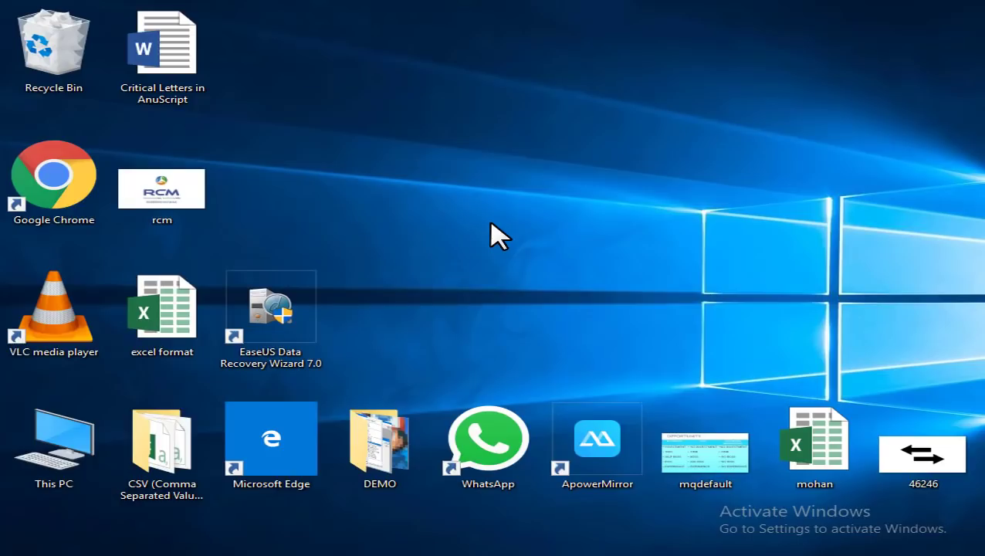
pyautogui.scroll(-1, 498, 235)
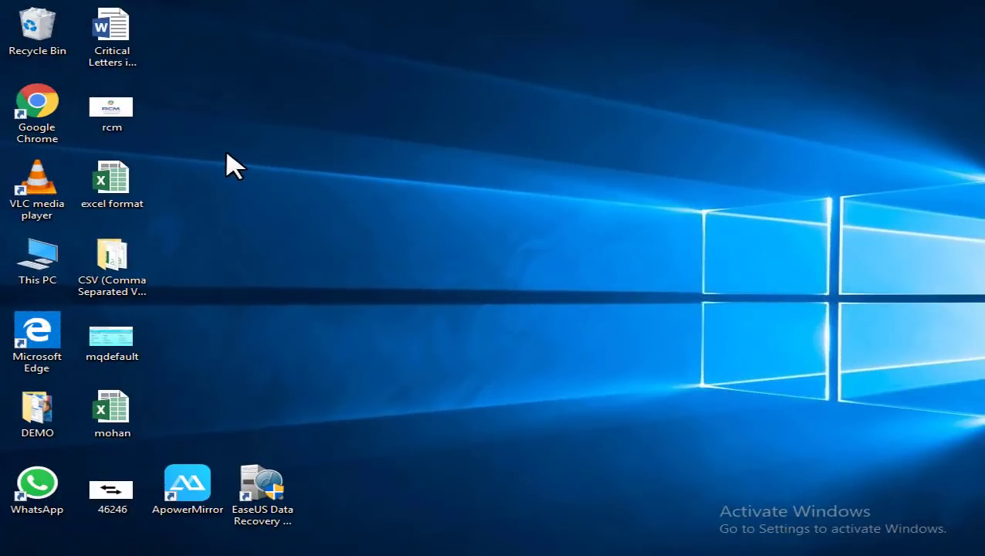
pyautogui.click(16, 48)
pyautogui.click(19, 112)
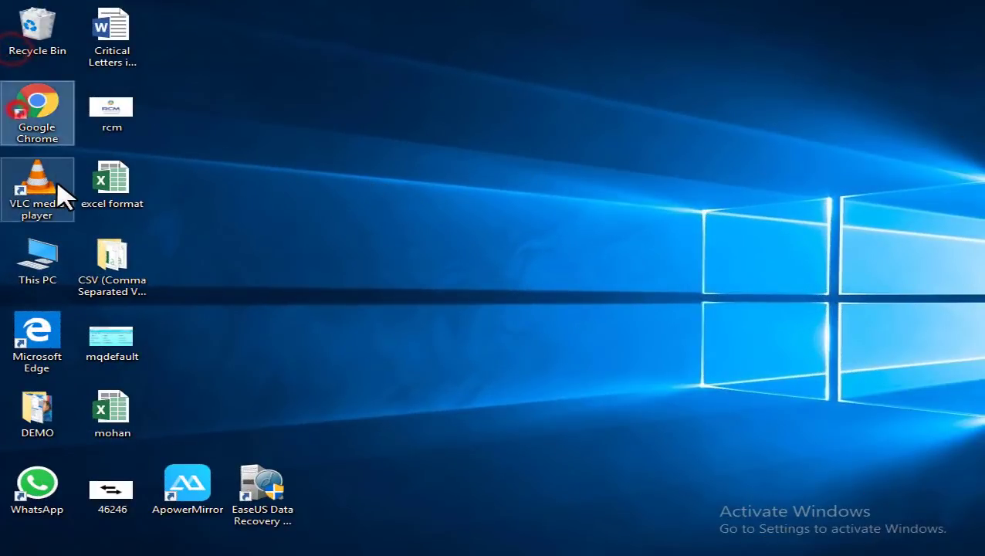
pyautogui.click(56, 190)
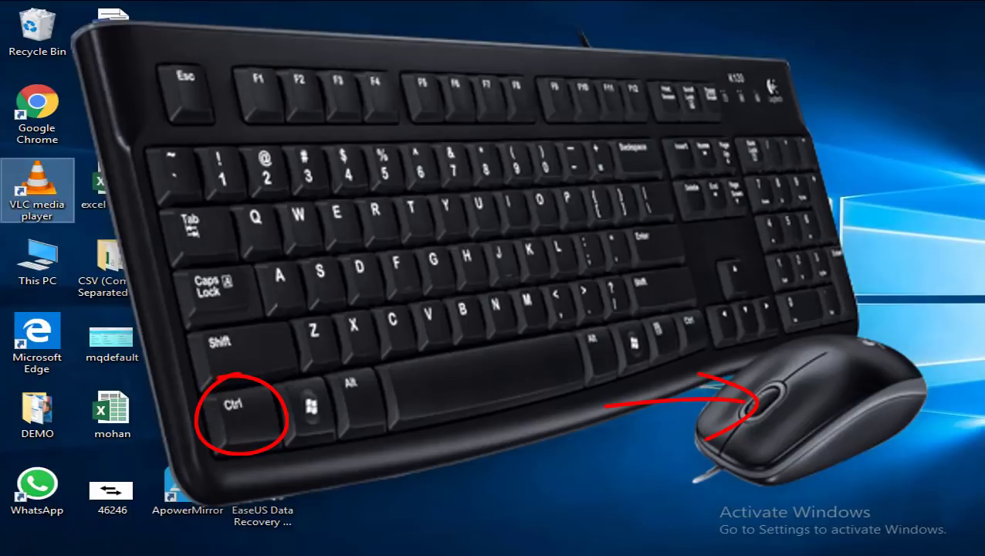
# Shrink the desktop icons to a very small size and gradually enlarge them beyond the large size
pyautogui.keyDown('ctrl'); pyautogui.scroll(-2, 37, 270); pyautogui.keyUp('ctrl')
pyautogui.keyDown('ctrl'); pyautogui.scroll(-2, 373, 231); pyautogui.keyUp('ctrl')
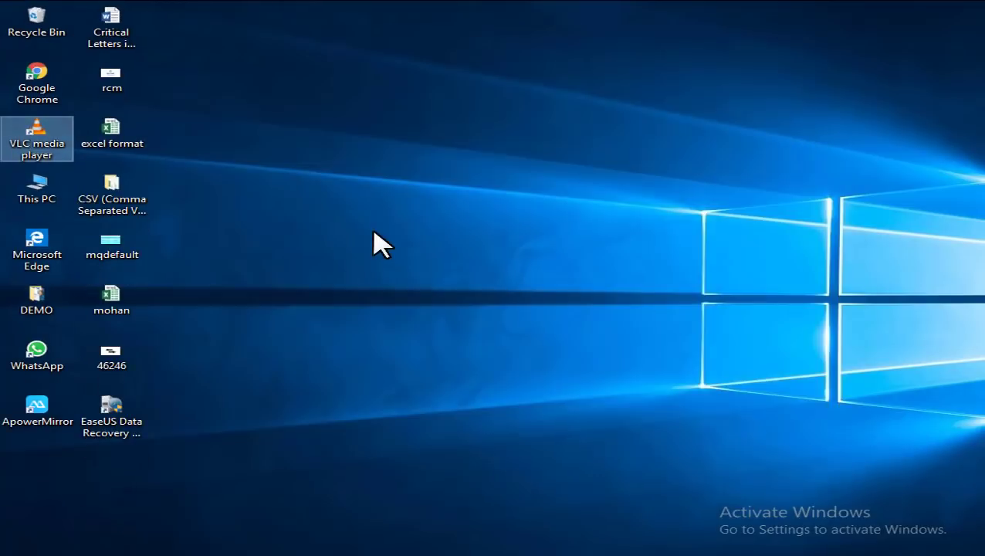
pyautogui.keyDown('ctrl'); pyautogui.scroll(2, 374, 232); pyautogui.keyUp('ctrl')
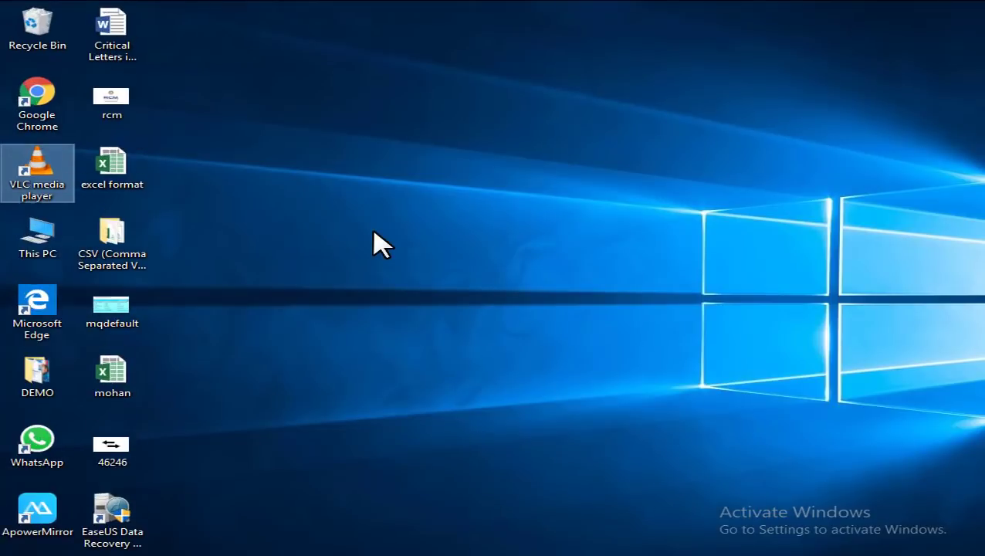
pyautogui.keyDown('ctrl'); pyautogui.scroll(1, 374, 232); pyautogui.keyUp('ctrl')
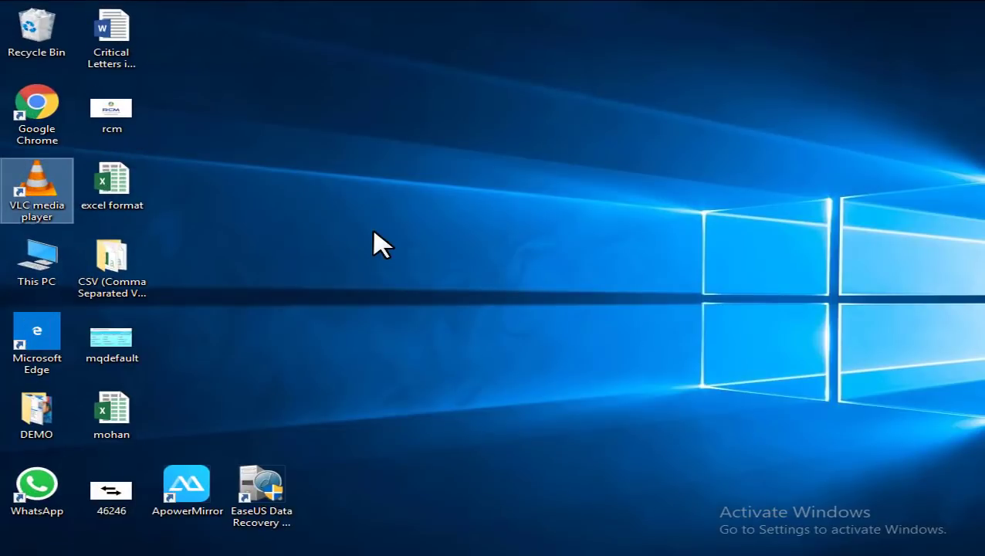
pyautogui.keyDown('ctrl'); pyautogui.scroll(3, 373, 232); pyautogui.keyUp('ctrl')
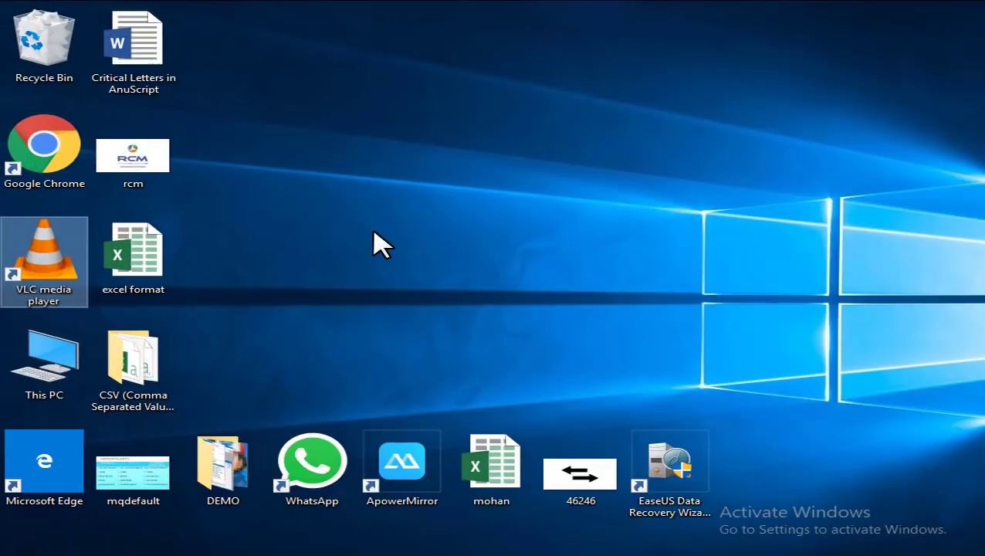
pyautogui.keyDown('ctrl'); pyautogui.scroll(1, 374, 231); pyautogui.keyUp('ctrl')
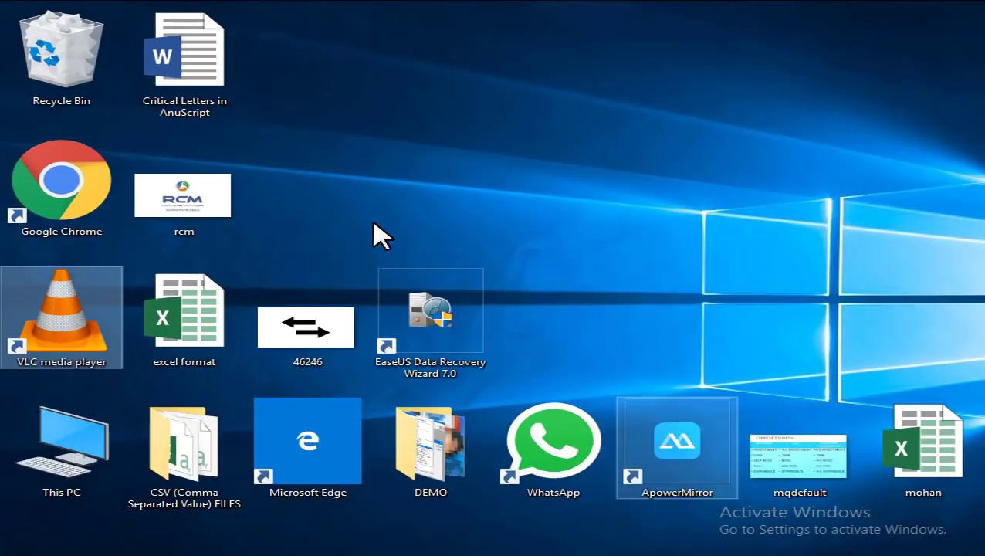
# Gradually shrink the enlarged desktop icons back to about the small icon size
pyautogui.scroll(-4, 378, 236)
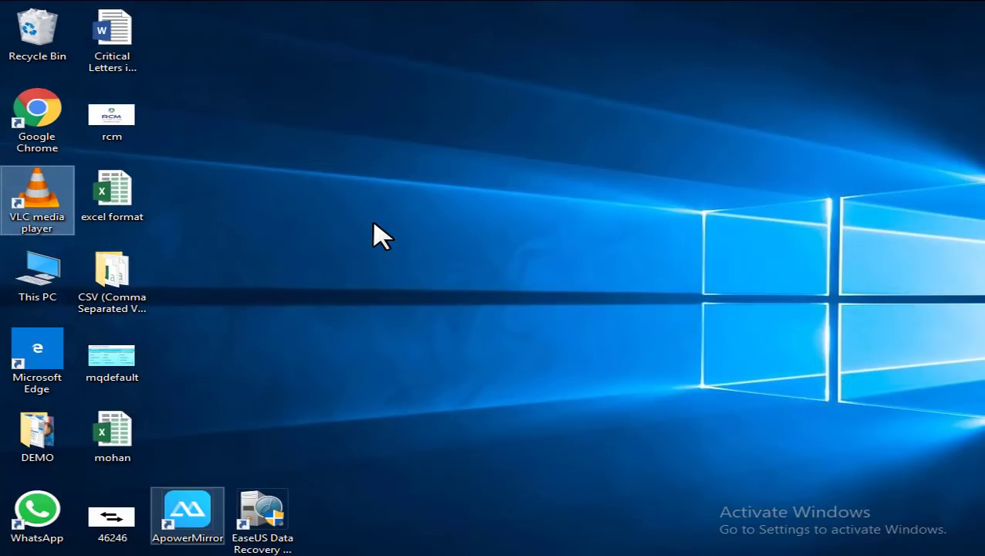
pyautogui.scroll(-2, 378, 236)
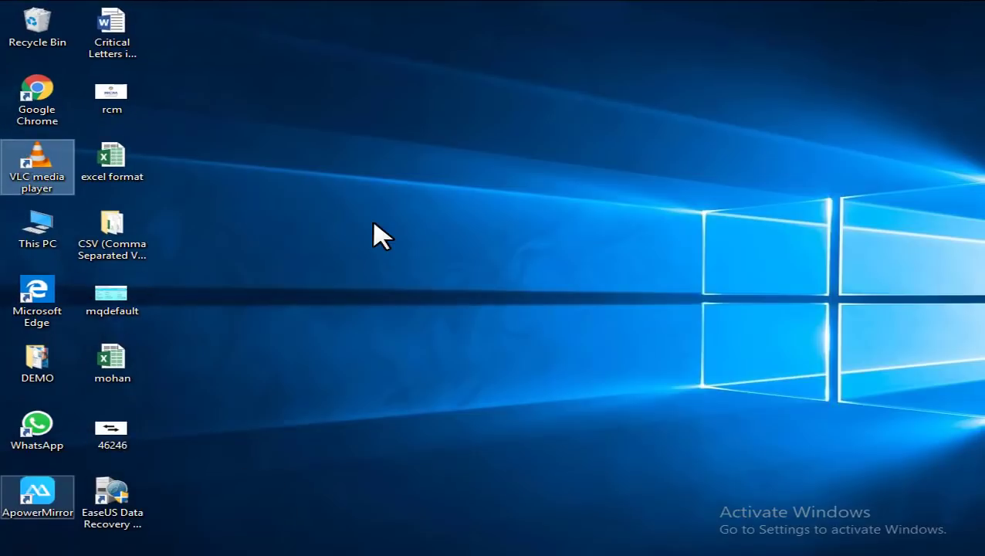
pyautogui.scroll(1, 379, 235)
# Set the desktop view to Large icons
pyautogui.rightClick(411, 134)
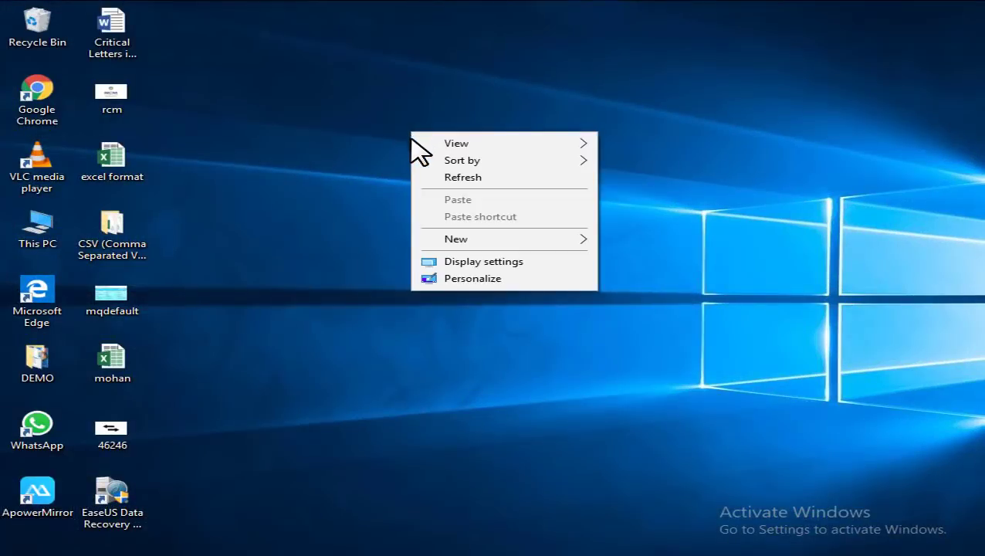
pyautogui.moveTo(451, 146)
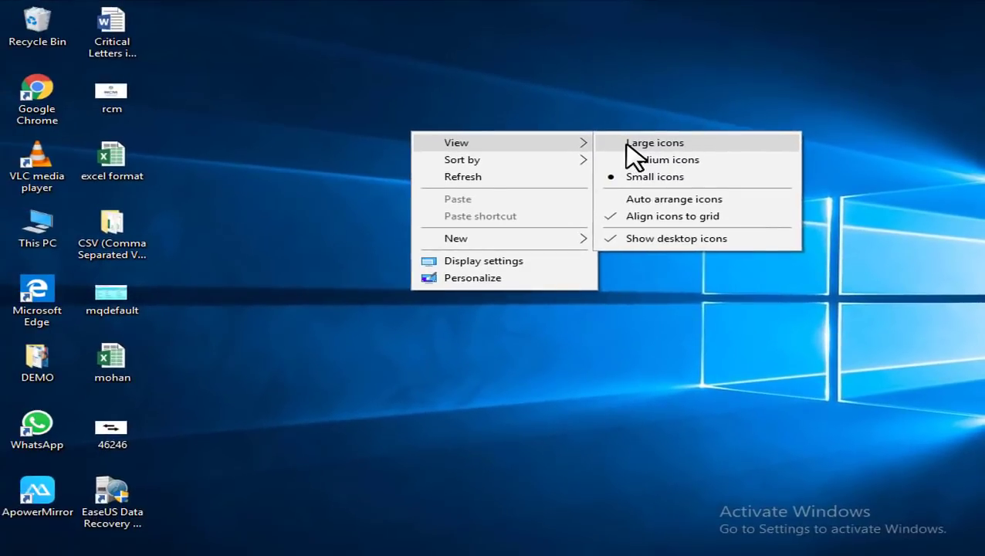
pyautogui.click(444, 220)
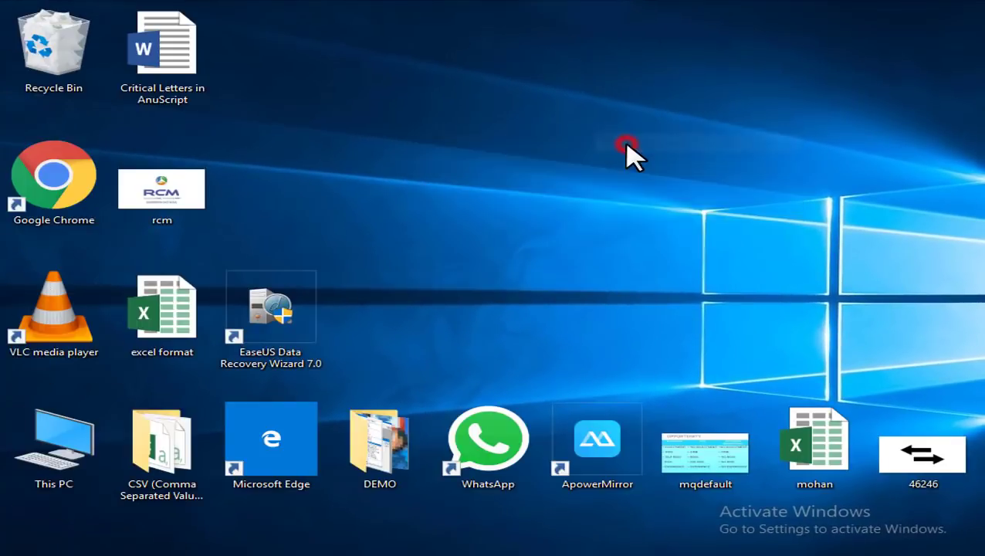
# Switch the desktop view to Medium icons
pyautogui.rightClick(467, 173)
pyautogui.moveTo(550, 175)
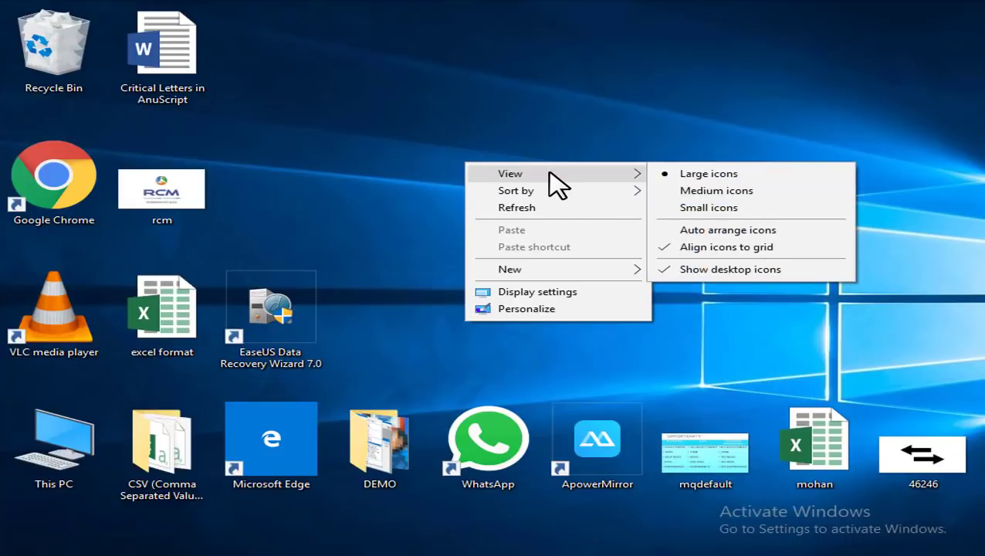
pyautogui.click(699, 190)
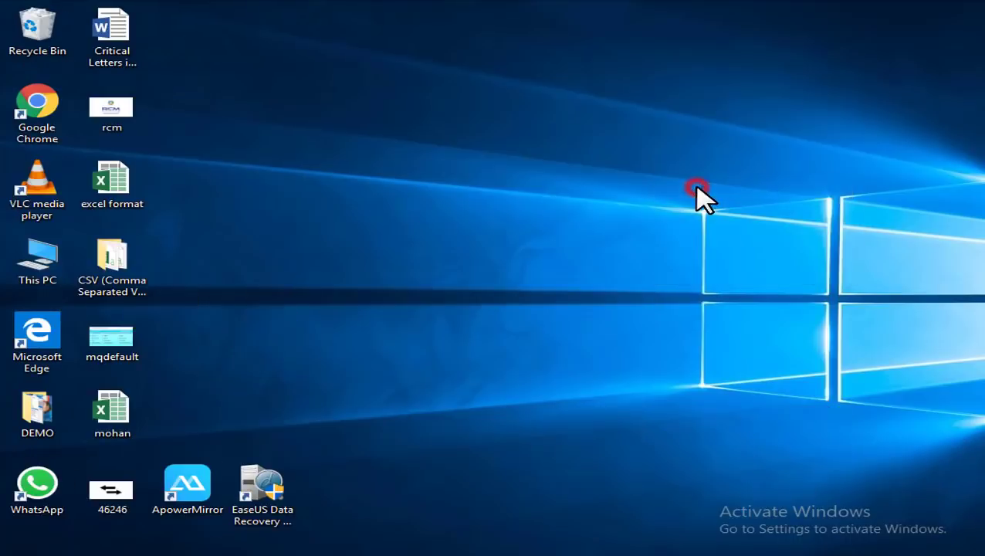
# Change the desktop view to Small icons
pyautogui.rightClick(421, 159)
pyautogui.moveTo(486, 172)
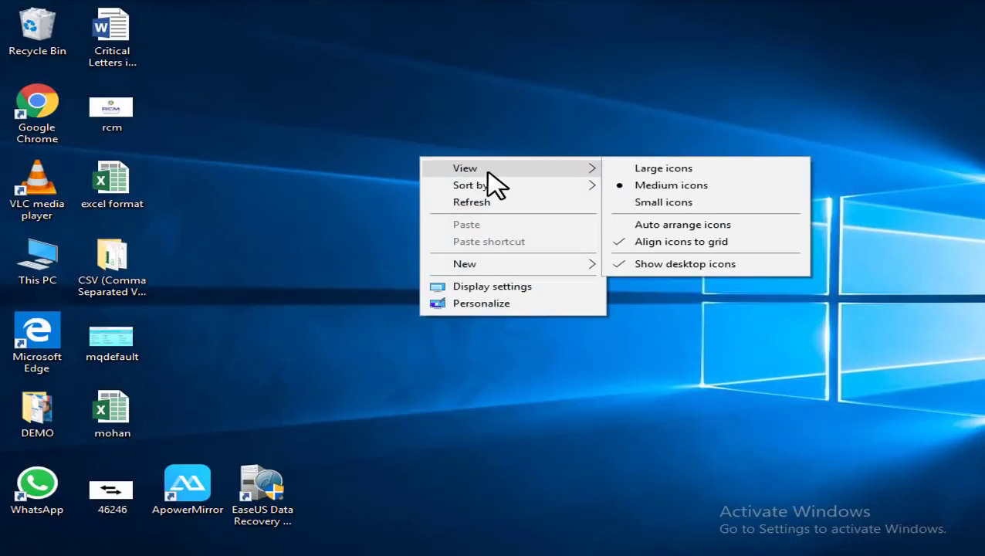
pyautogui.click(662, 202)
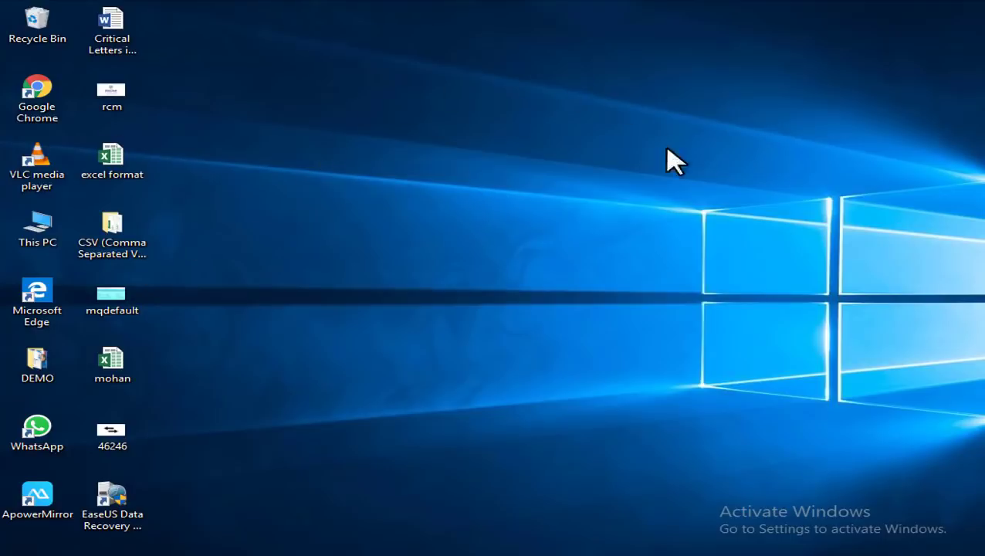
pyautogui.rightClick(457, 163)
pyautogui.moveTo(502, 176)
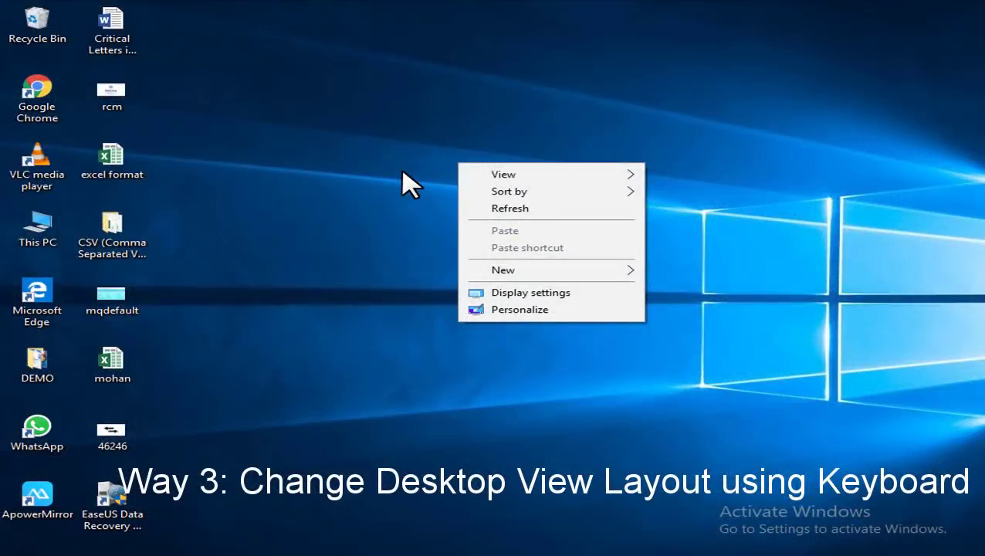
pyautogui.click(403, 155)
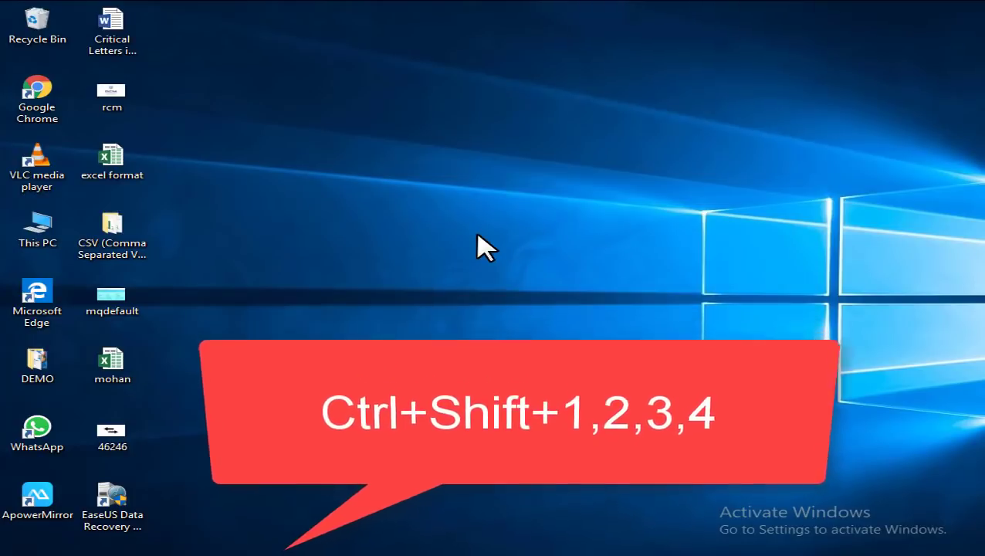
# Cycle the desktop icon size through extra large, large, medium and small, finishing with small icons
pyautogui.hotkey('ctrl', 'shift', '1')
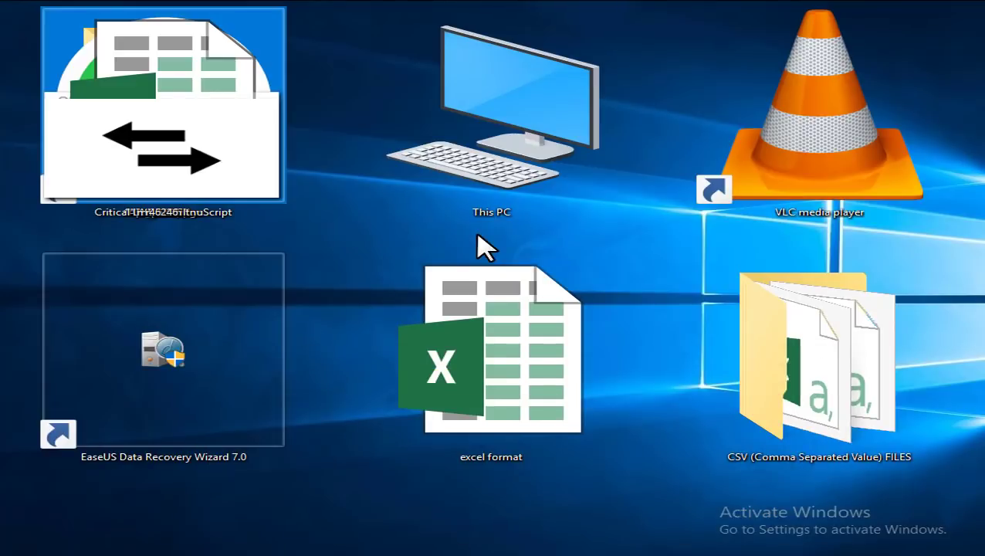
pyautogui.hotkey('ctrl', 'shift', '2')
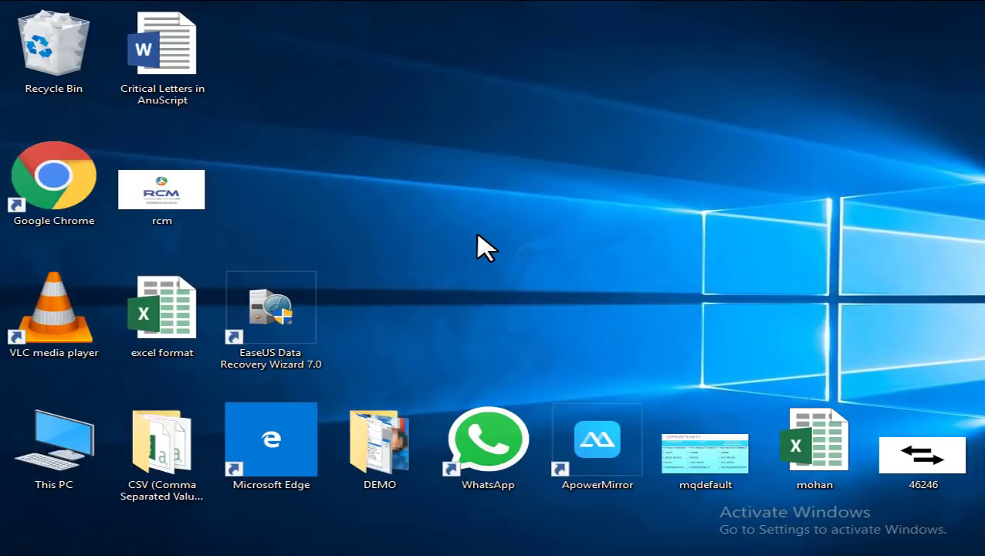
pyautogui.hotkey('ctrl', 'shift', '3')
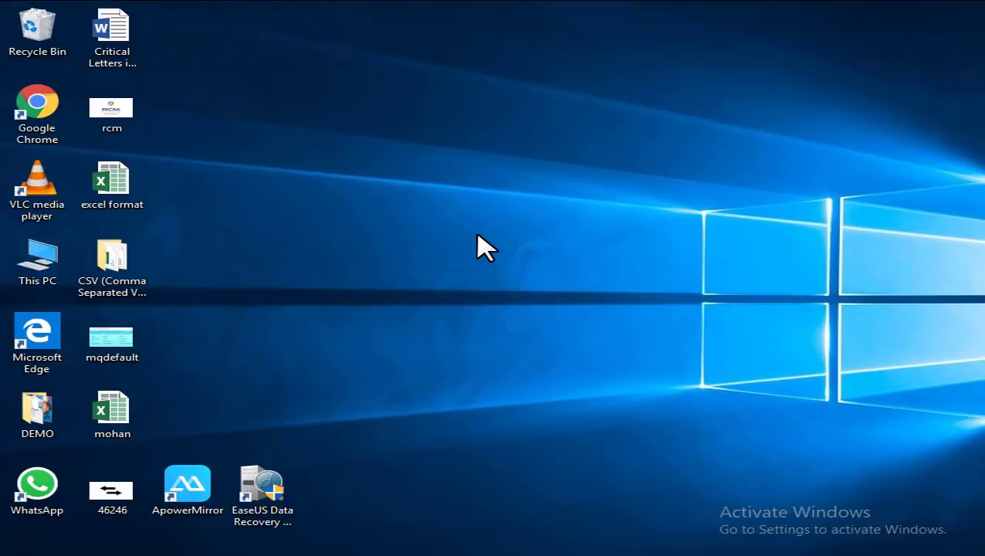
pyautogui.hotkey('ctrl', 'shift', '4')
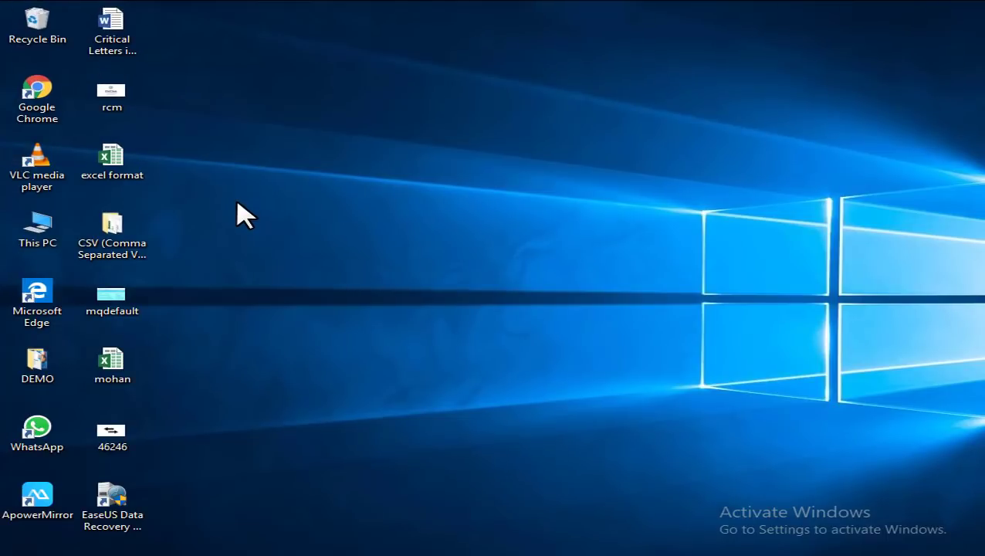
pyautogui.rightClick(400, 151)
pyautogui.moveTo(468, 172)
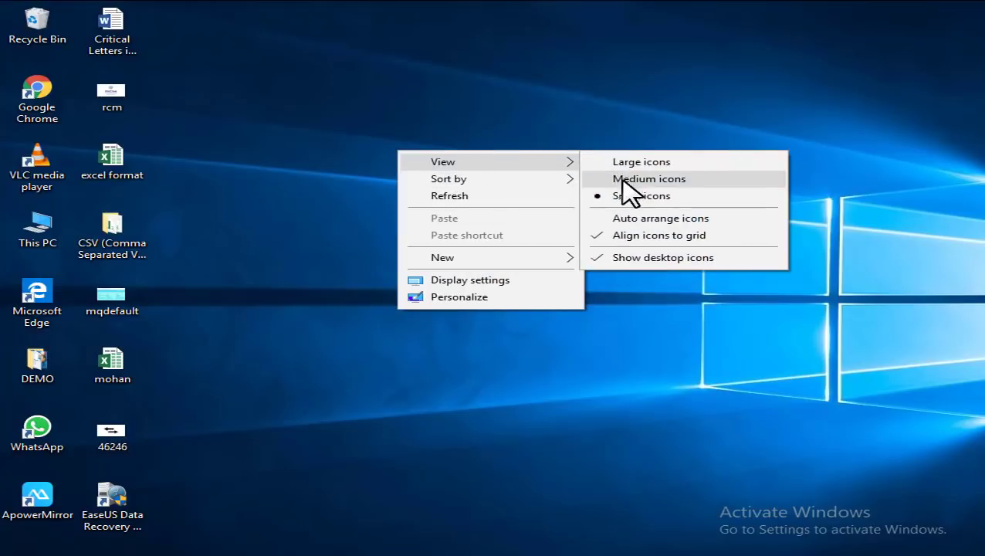
pyautogui.click(346, 219)
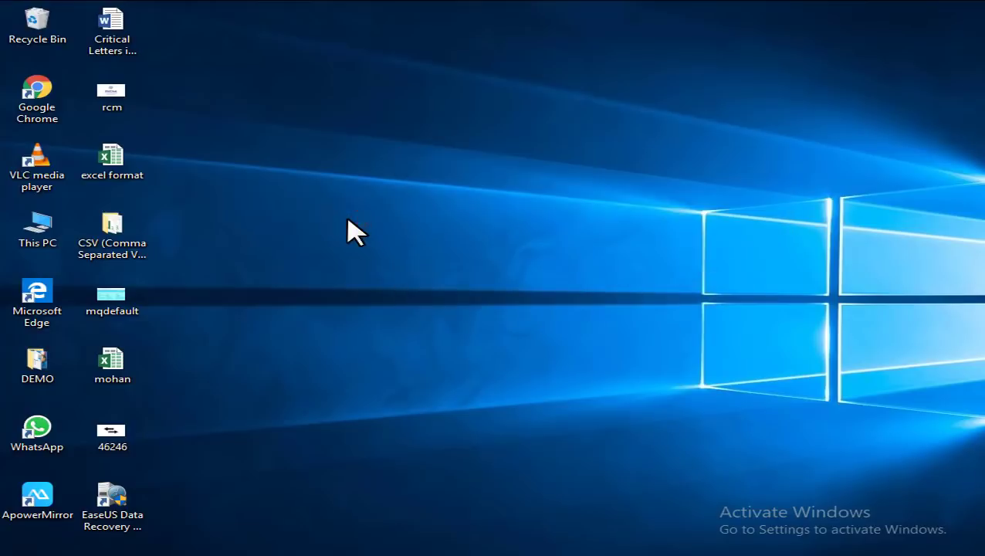